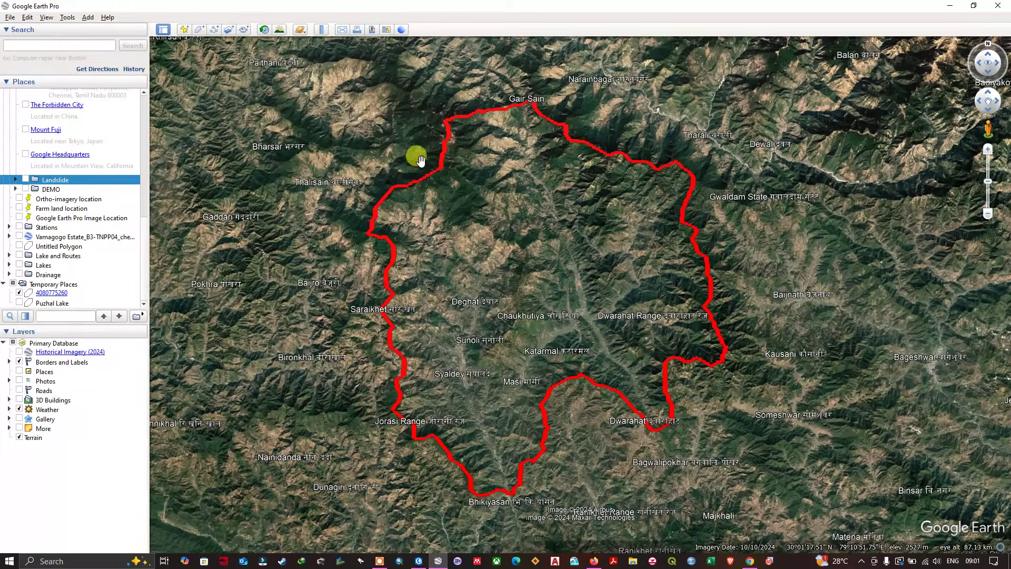
- Open the Save Place As dialog for the red polygon under Temporary Places
scroll(497, 198, up, 2)
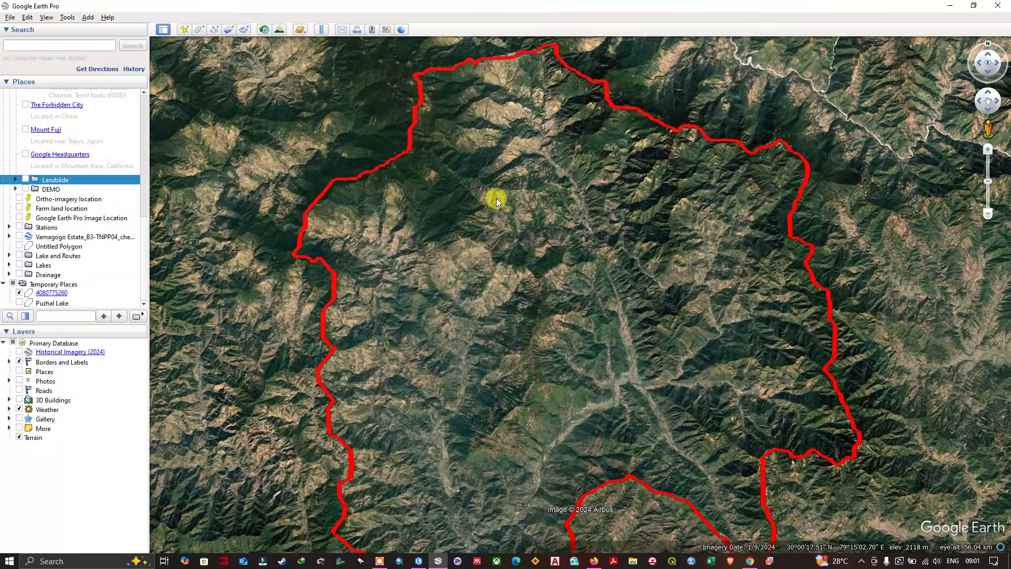
scroll(496, 198, down, 2)
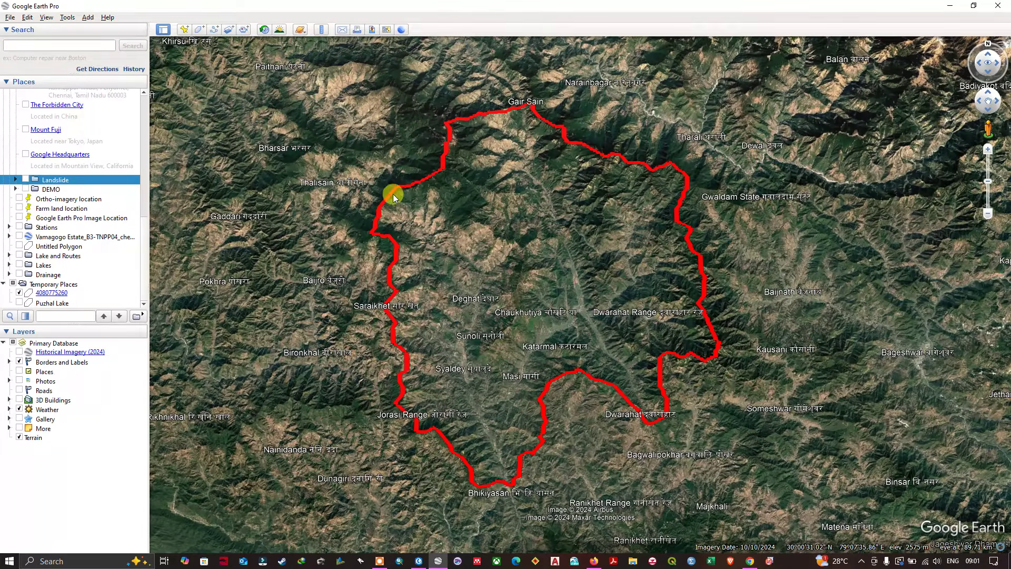
click(20, 294)
click(19, 293)
click(19, 292)
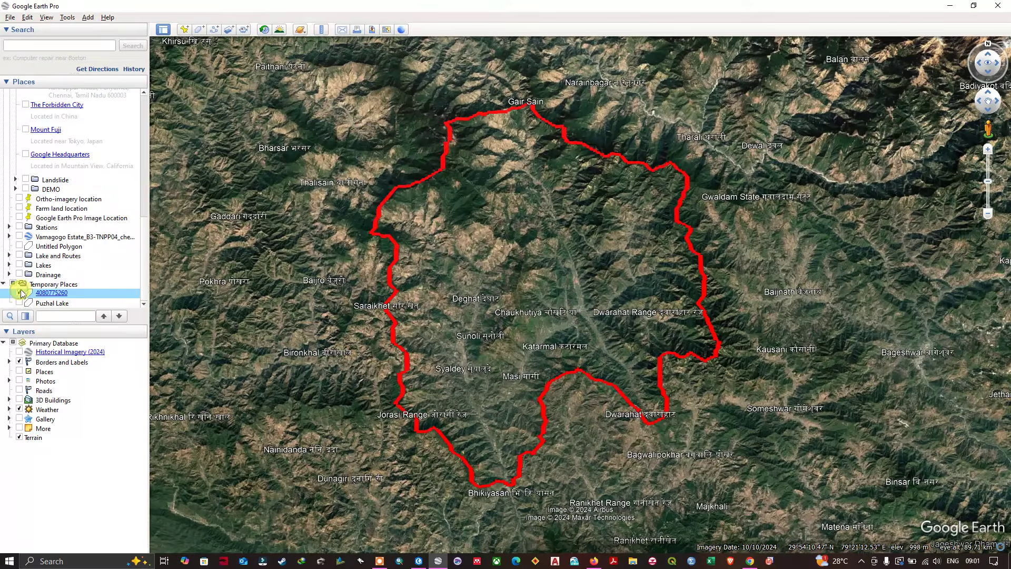
right_click(57, 295)
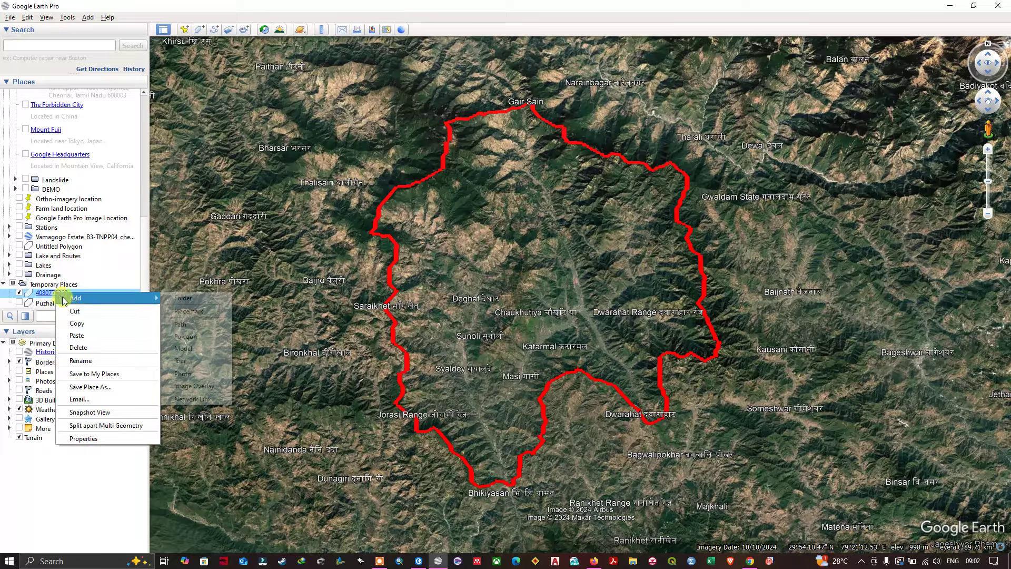
click(112, 387)
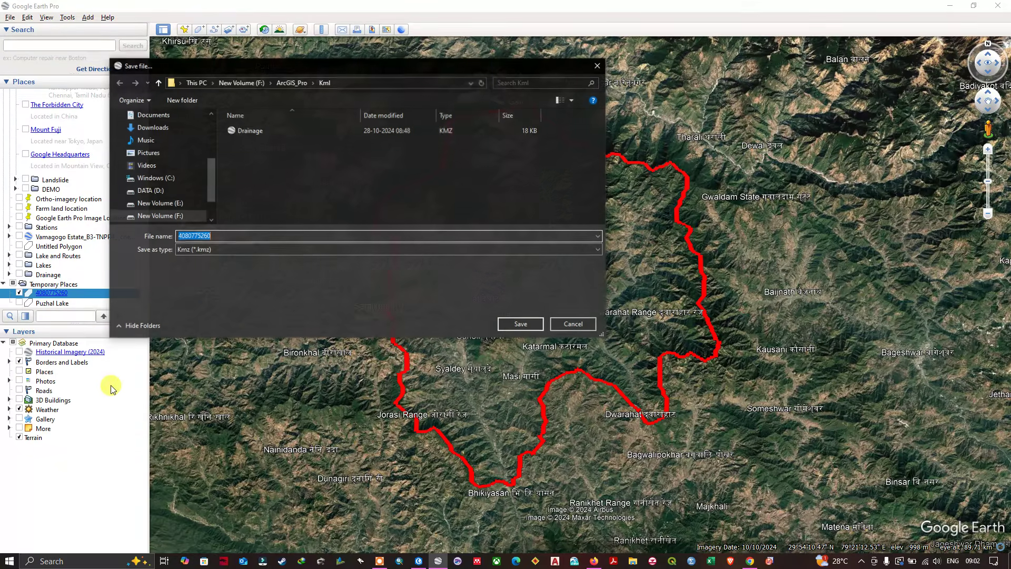
- Save the red polygon in the Kml folder as 'Study area' with type Kml (*.kml)
drag(404, 74, 588, 142)
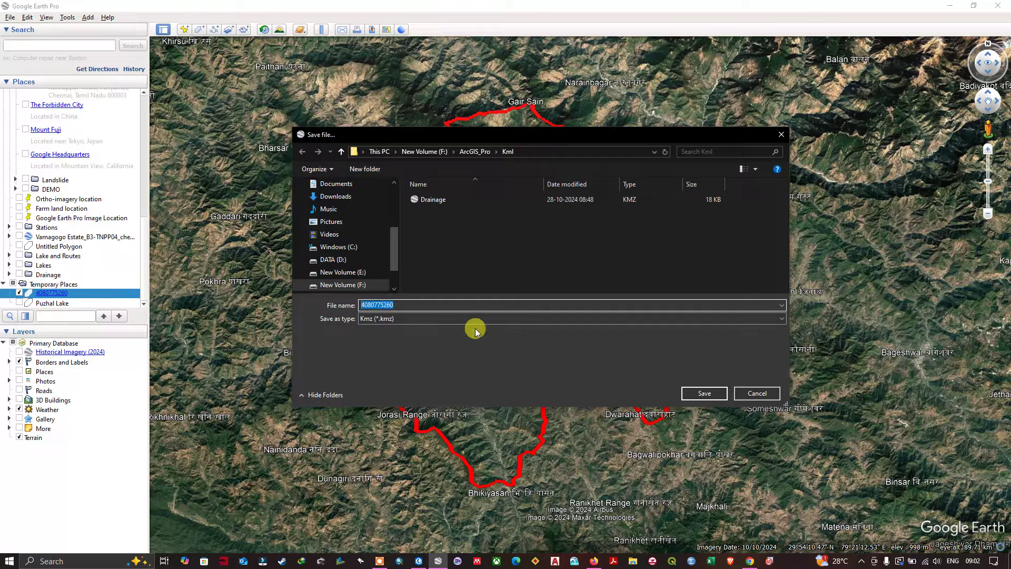
text(Study area)
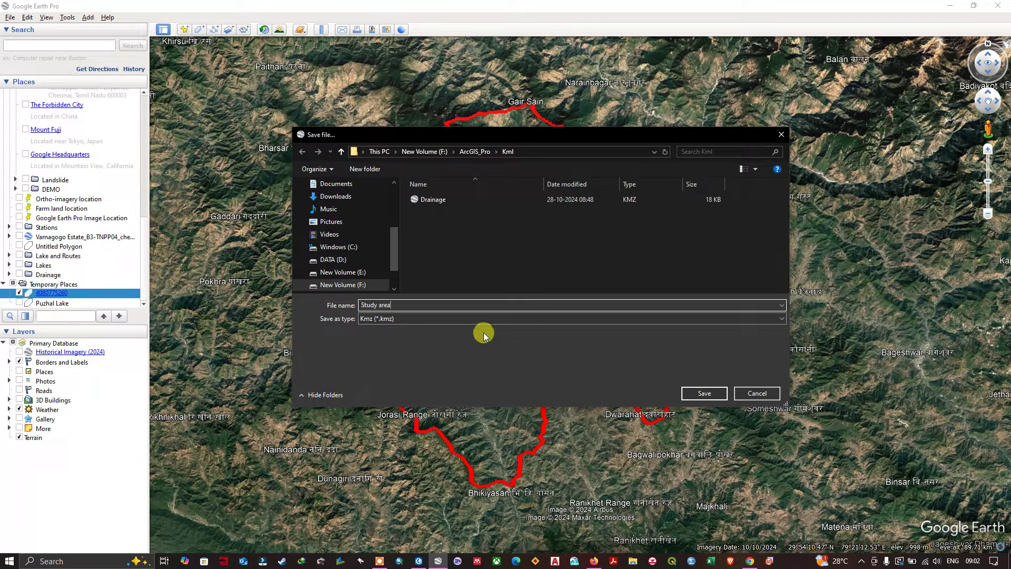
click(412, 318)
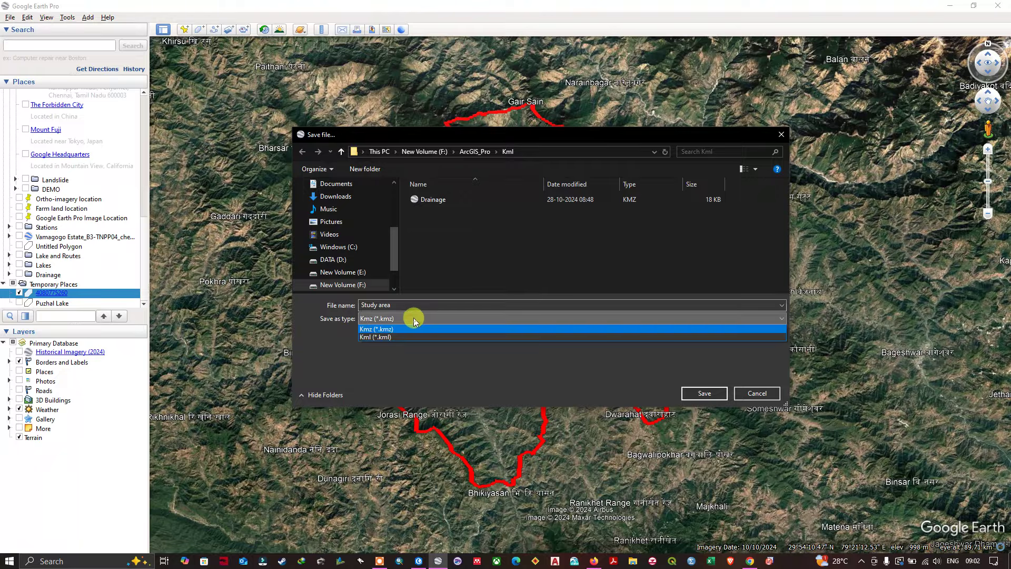
click(376, 337)
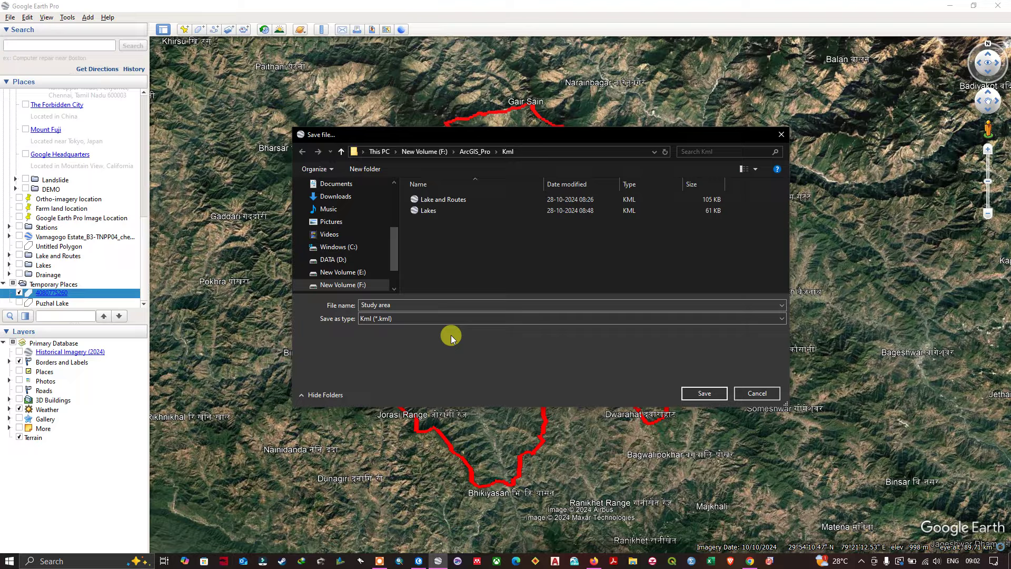
click(706, 393)
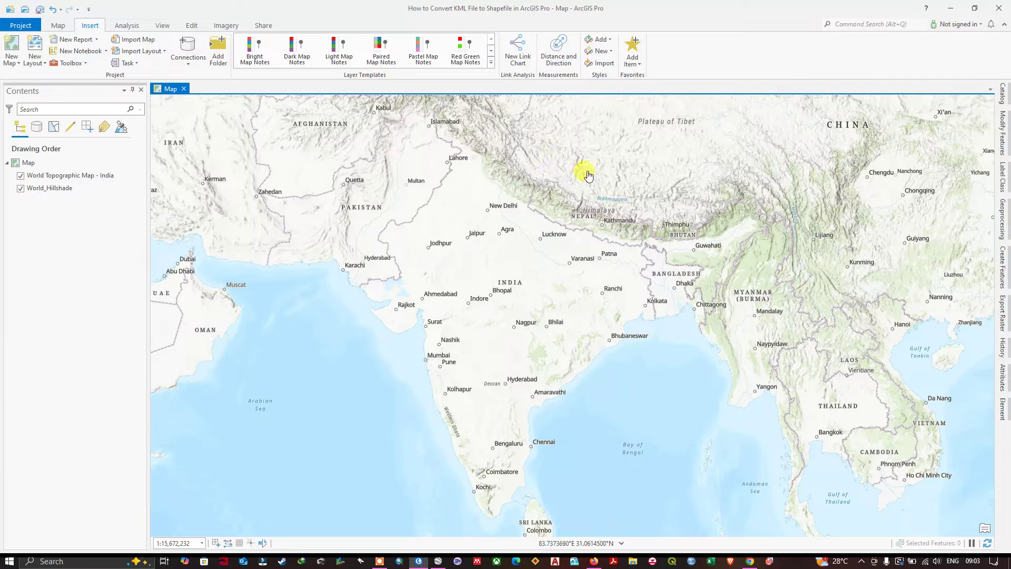
- Open Analysis > Tools and expand Conversion Tools > KML to reach KML To Layer
key(alt+m)
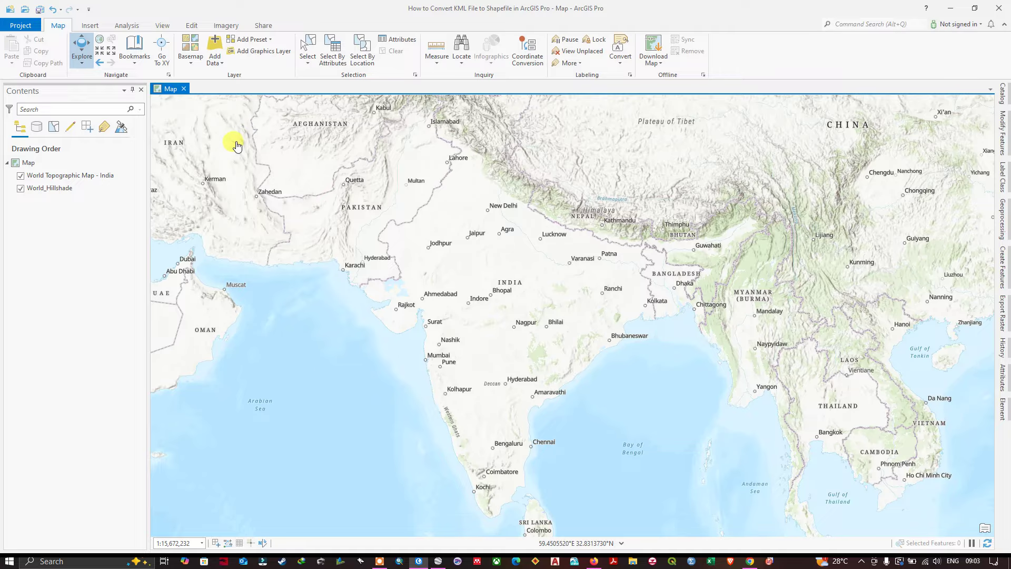
click(130, 27)
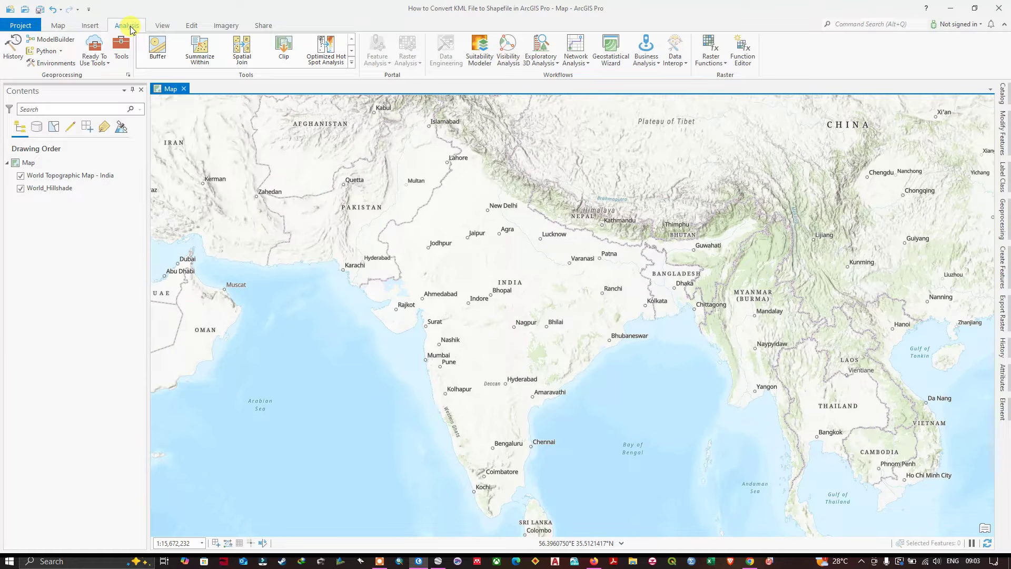
click(123, 52)
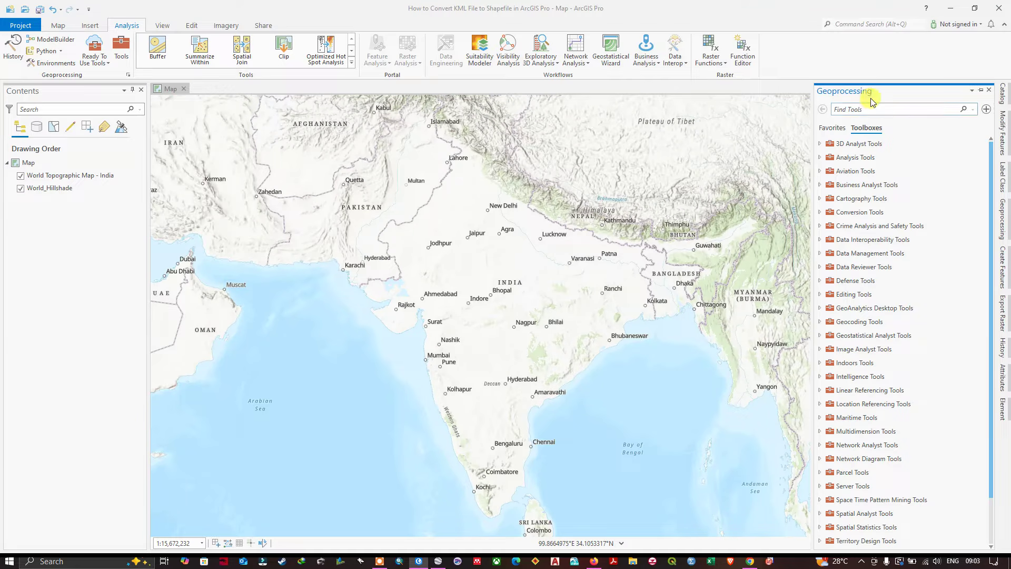
click(819, 212)
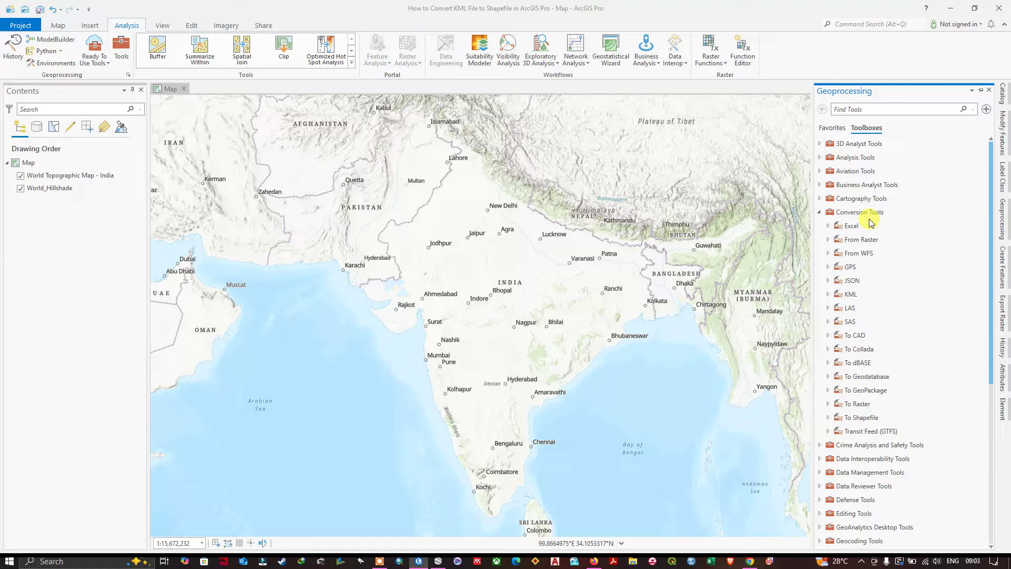
click(851, 297)
click(829, 294)
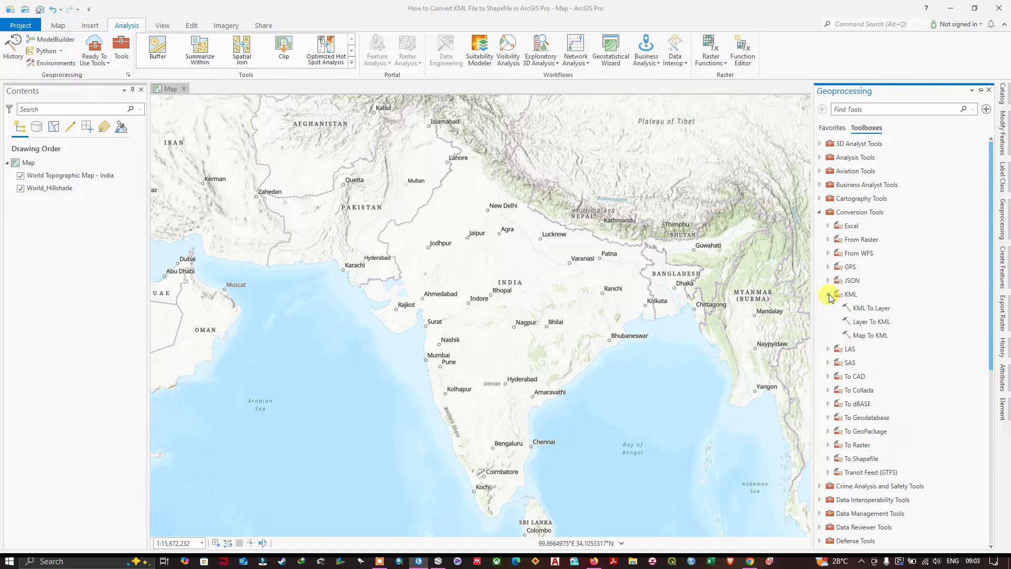
click(864, 309)
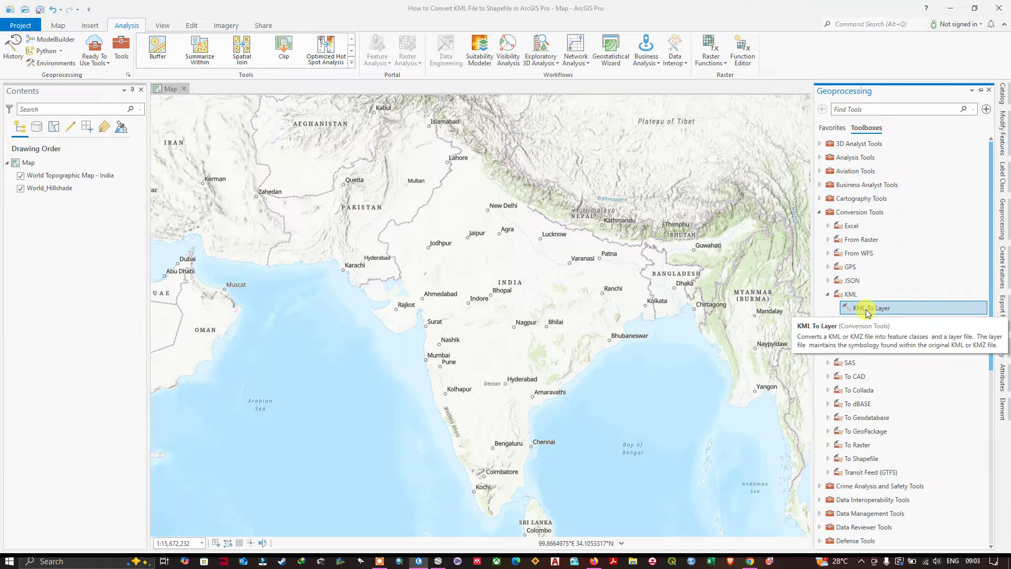
- Open the KML To Layer tool and browse for its Input KML File
double_click(867, 309)
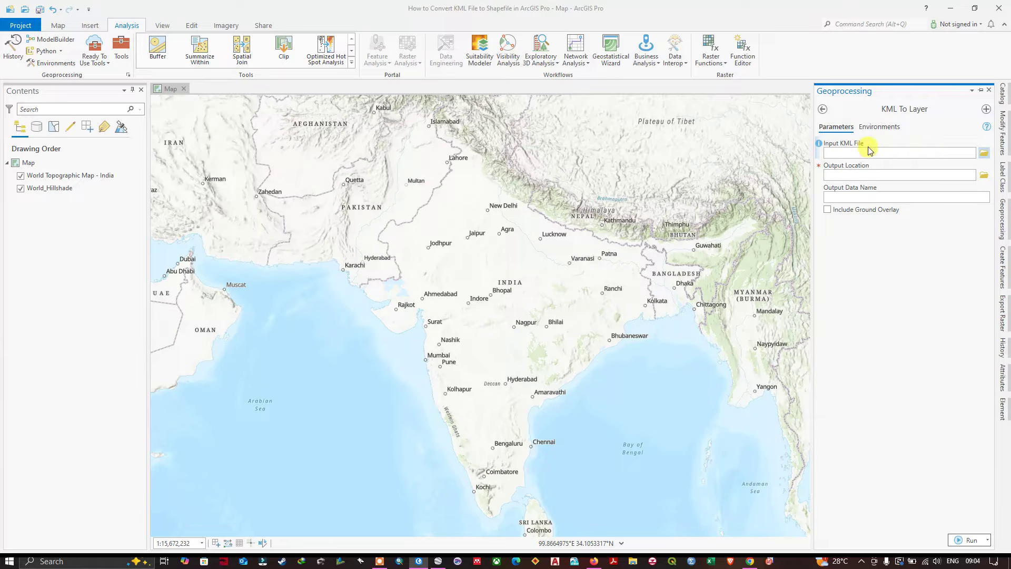
click(984, 153)
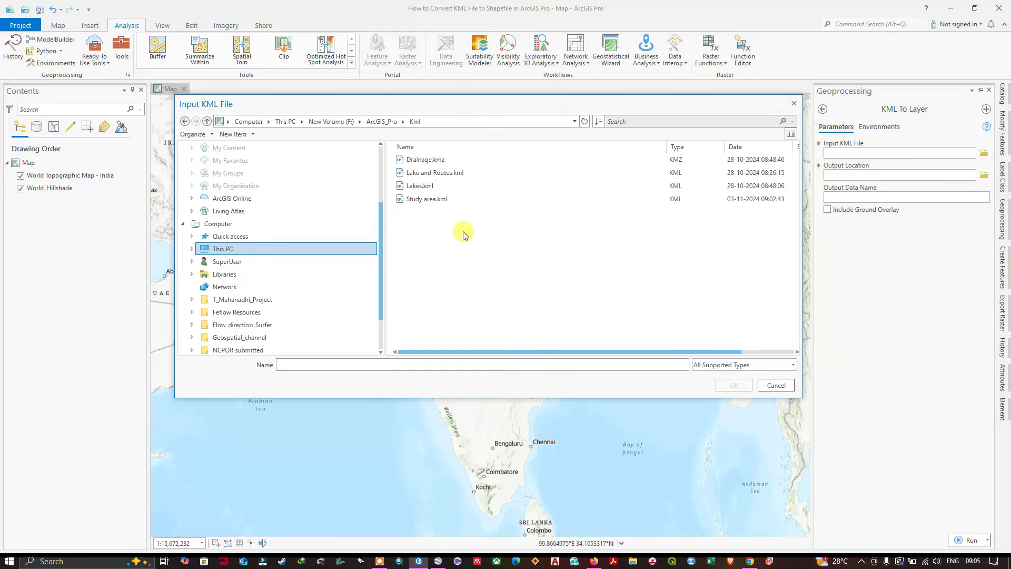
- Choose Study area.kml from the Kml folder as the input KML file
click(433, 200)
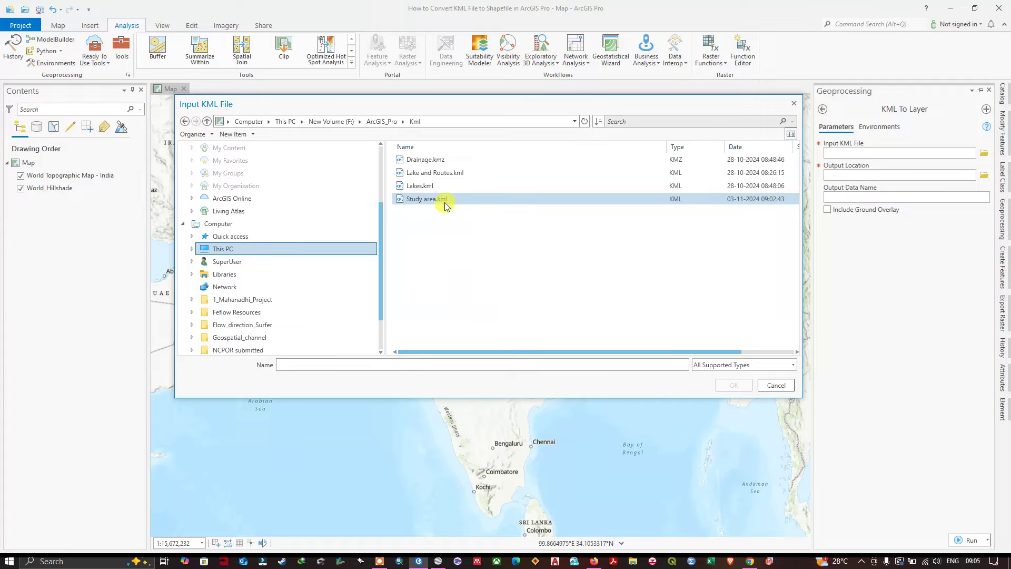
click(431, 203)
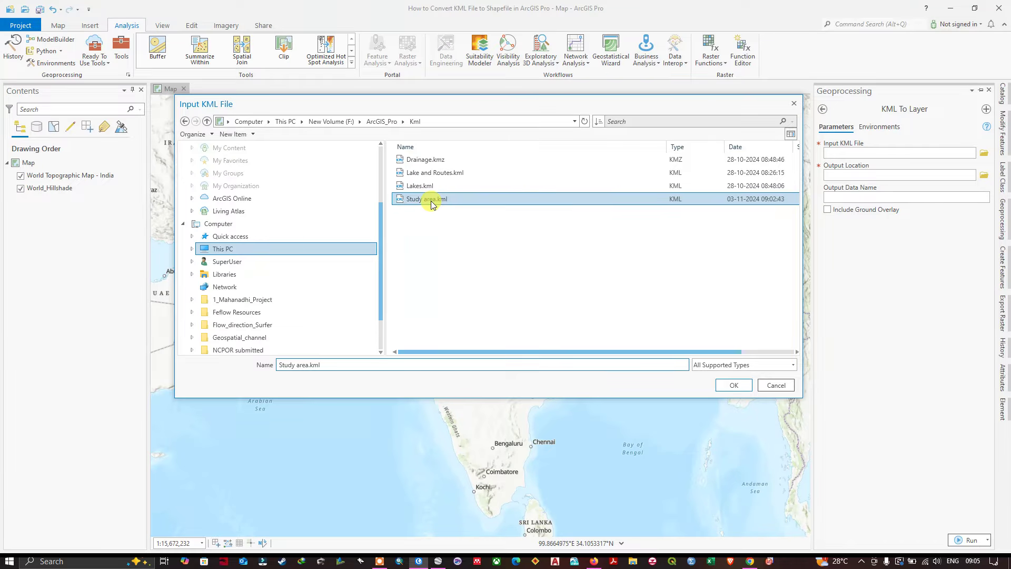
click(737, 387)
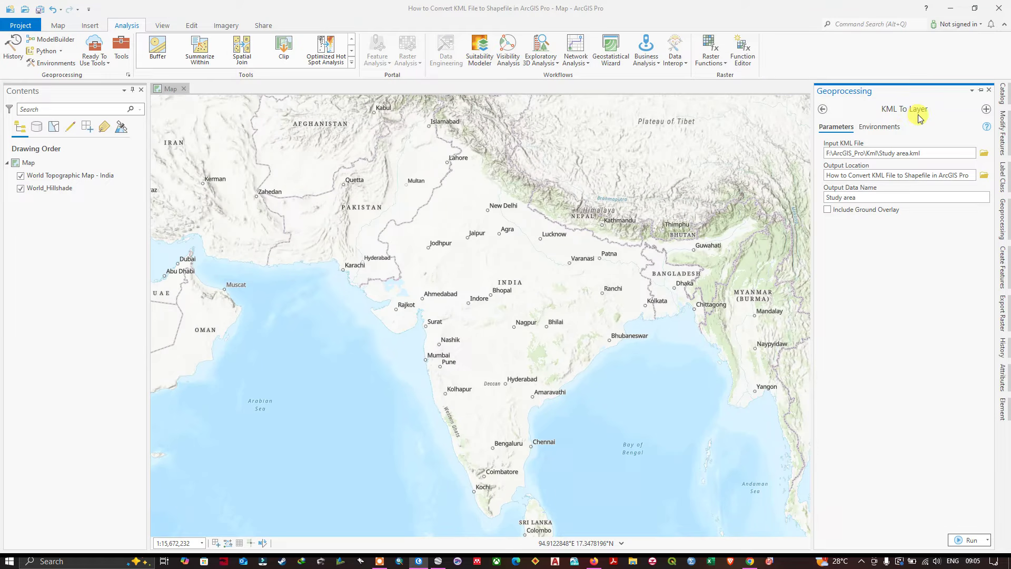
- Set the output location to the scrap folder, keeping the output name Study area
click(983, 175)
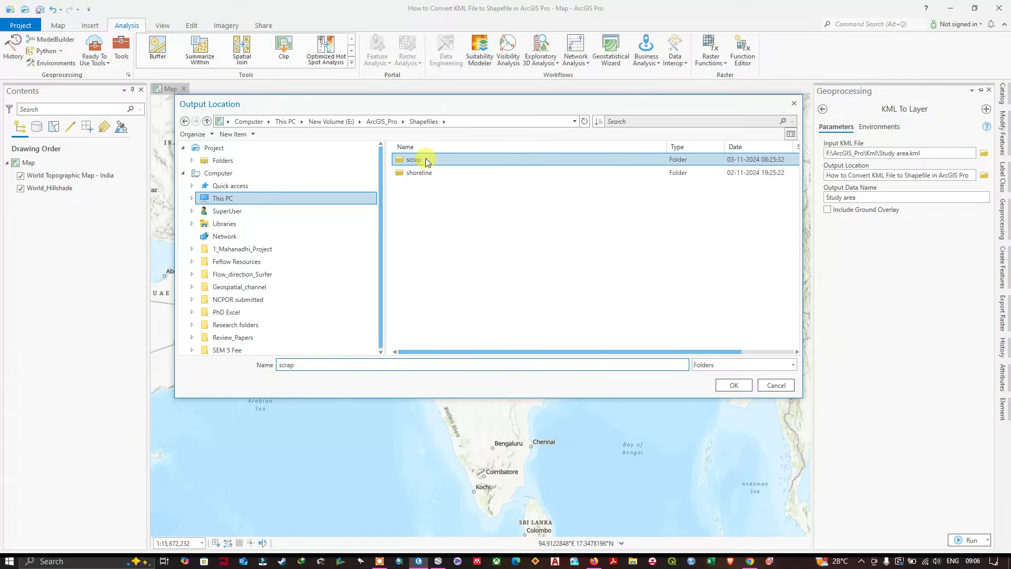
click(733, 384)
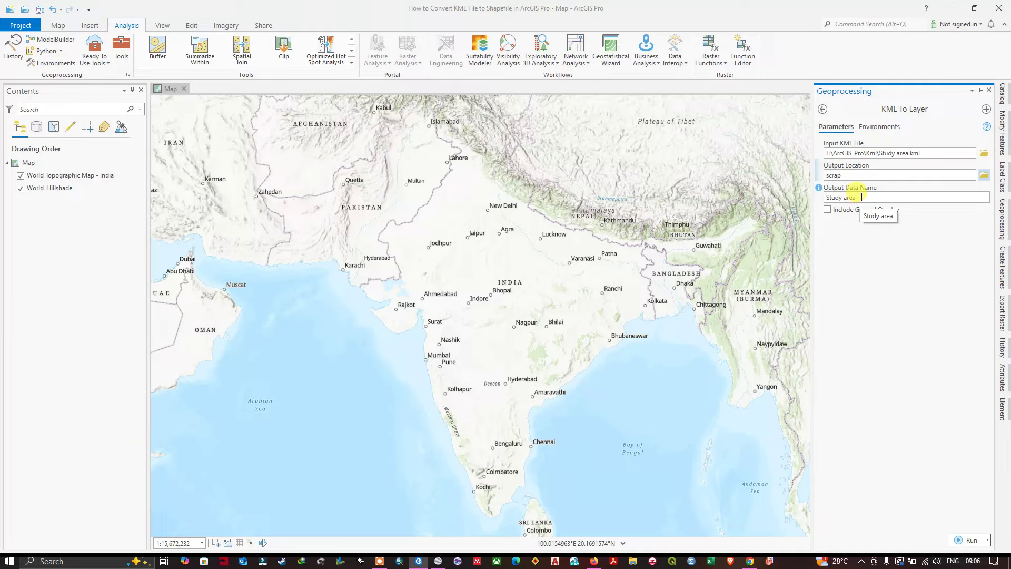
- Run KML To Layer to add the Study area polygon layer to the map
click(971, 540)
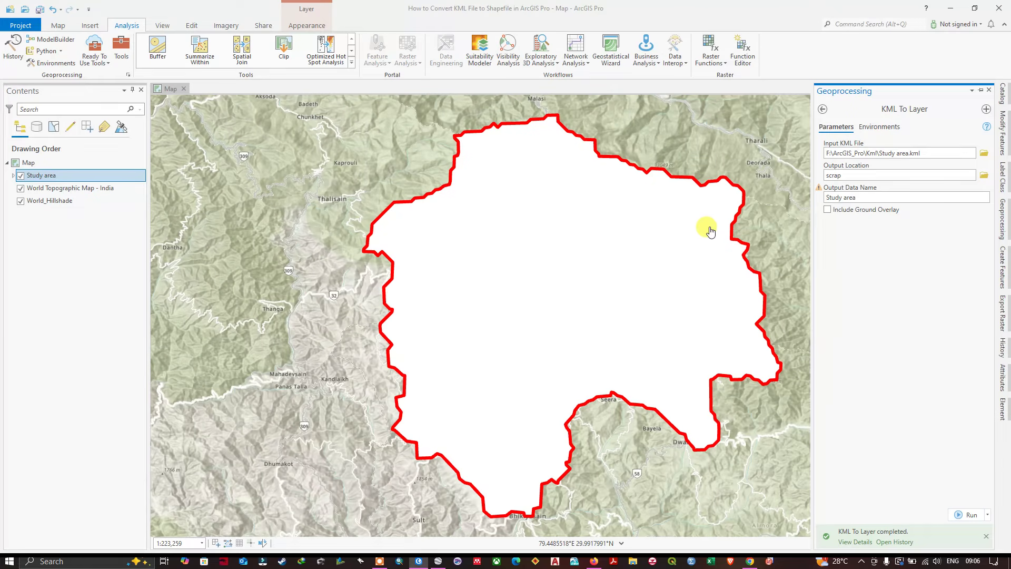
- Hide the Geoprocessing pane and zoom out around the red Study area polygon
click(750, 222)
drag(746, 222, 733, 224)
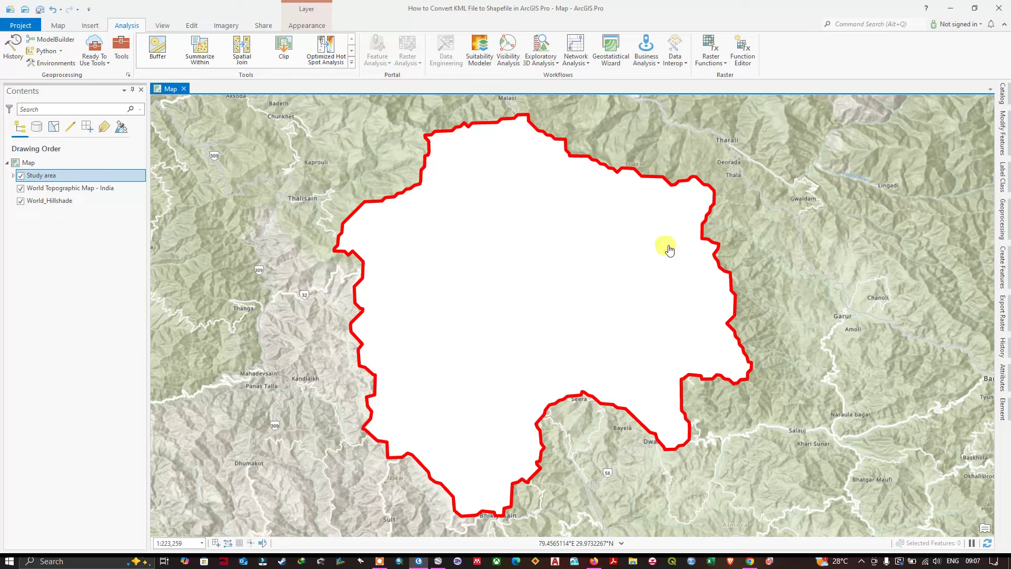
scroll(537, 237, down, 1)
scroll(537, 237, up, 2)
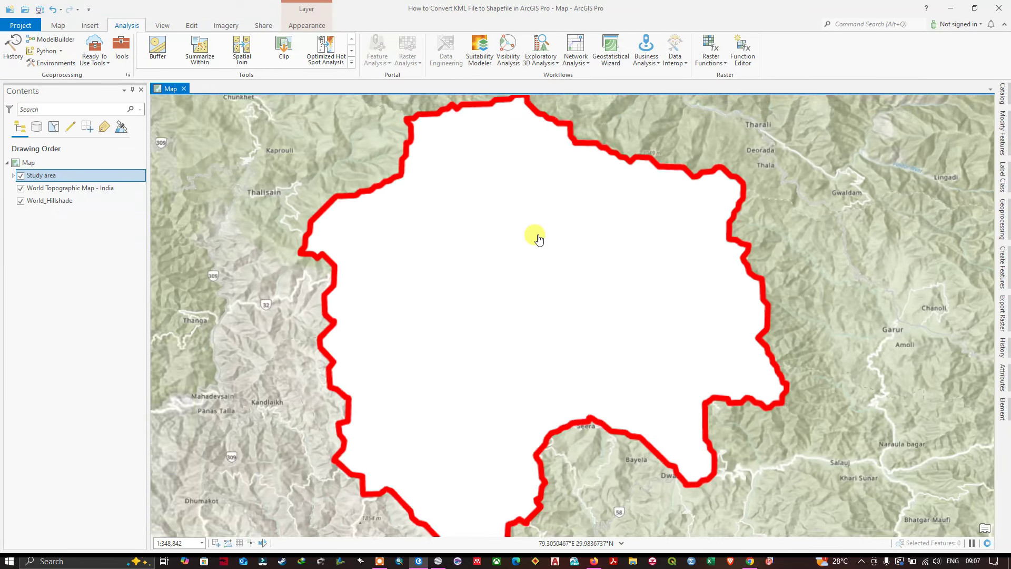
scroll(537, 237, down, 2)
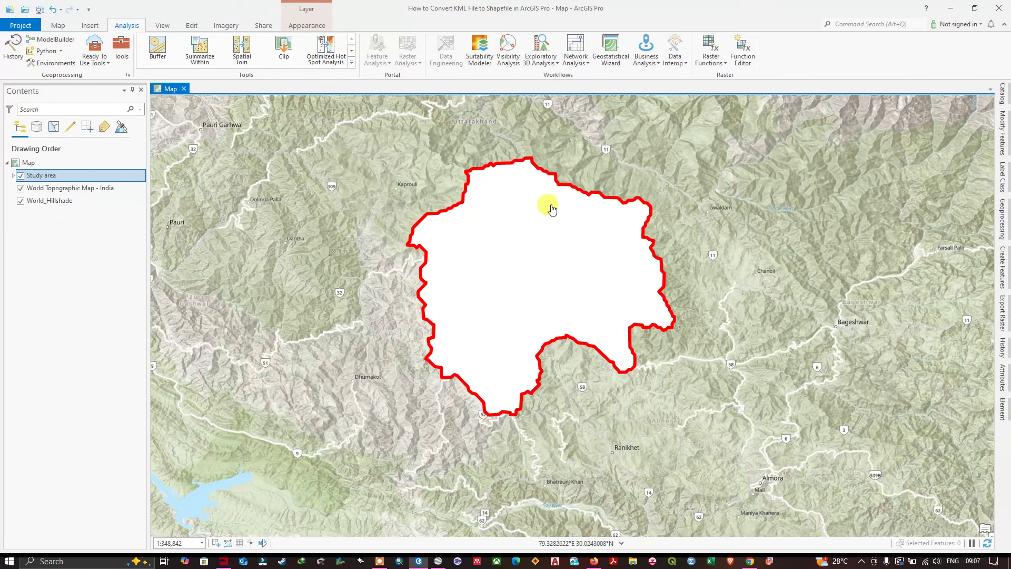
scroll(549, 208, up, 2)
scroll(551, 205, down, 1)
scroll(551, 205, down, 1)
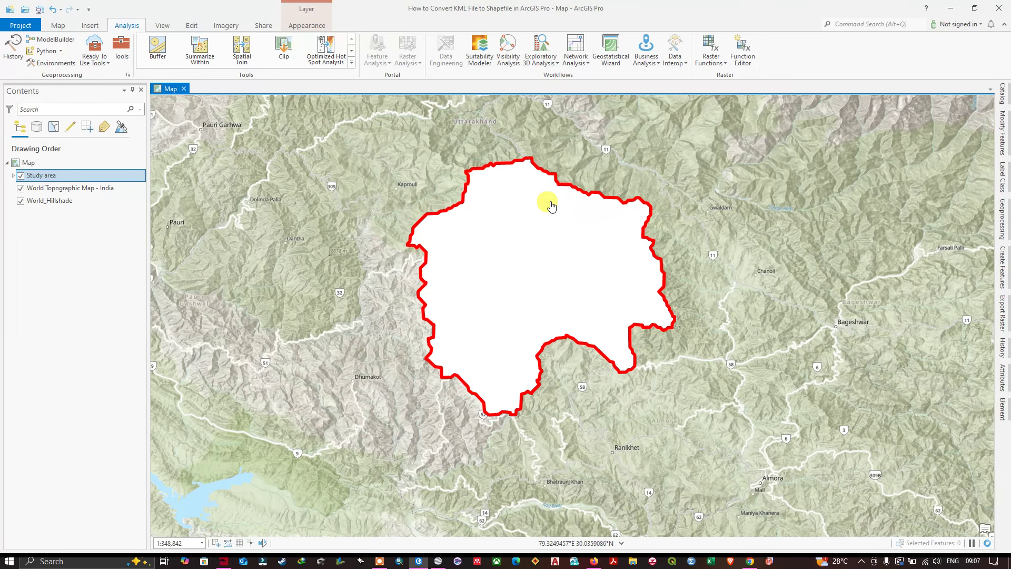